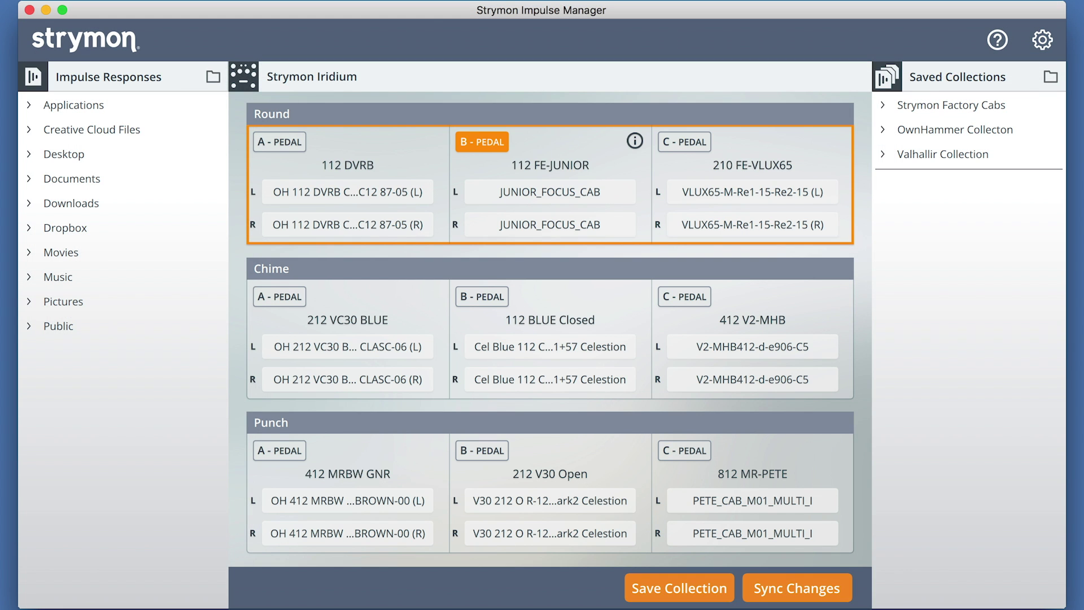
- In Chime slot A, lower the left channel's bass, raise its treble, and make the right channel match the left
{"action": "left_click", "coordinate": [377, 304]}
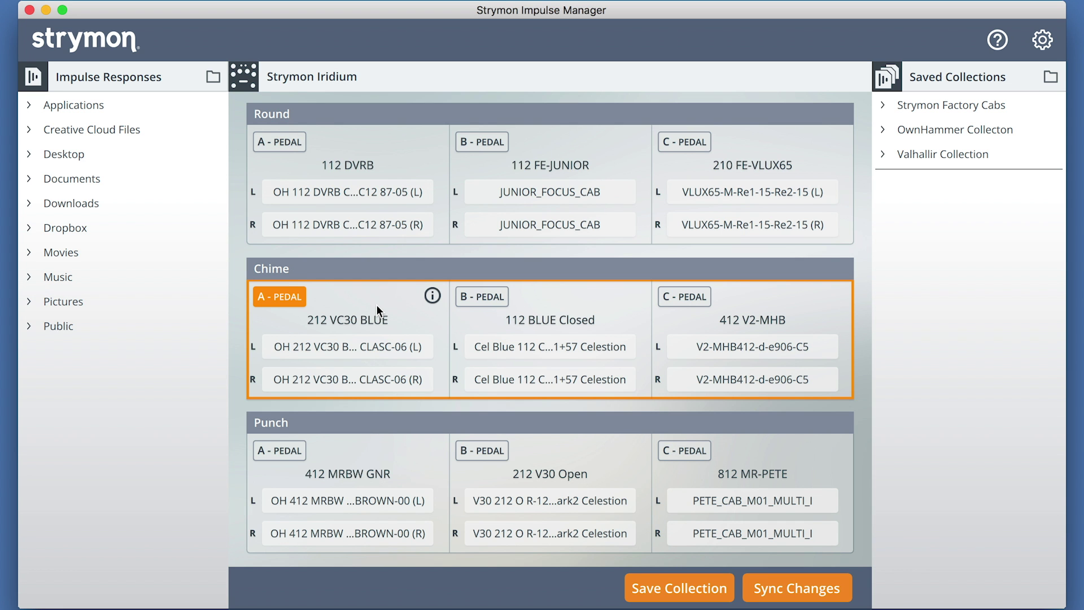
{"action": "left_click", "coordinate": [432, 296]}
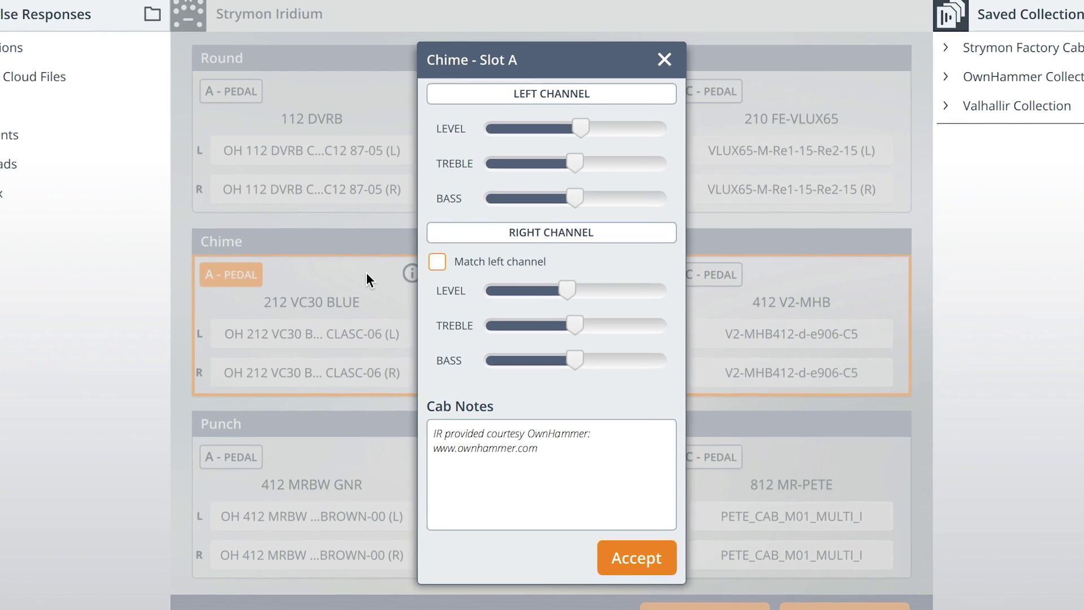
{"action": "left_click_drag", "start_coordinate": [574, 185], "coordinate": [553, 184]}
{"action": "left_click_drag", "start_coordinate": [581, 150], "coordinate": [626, 148]}
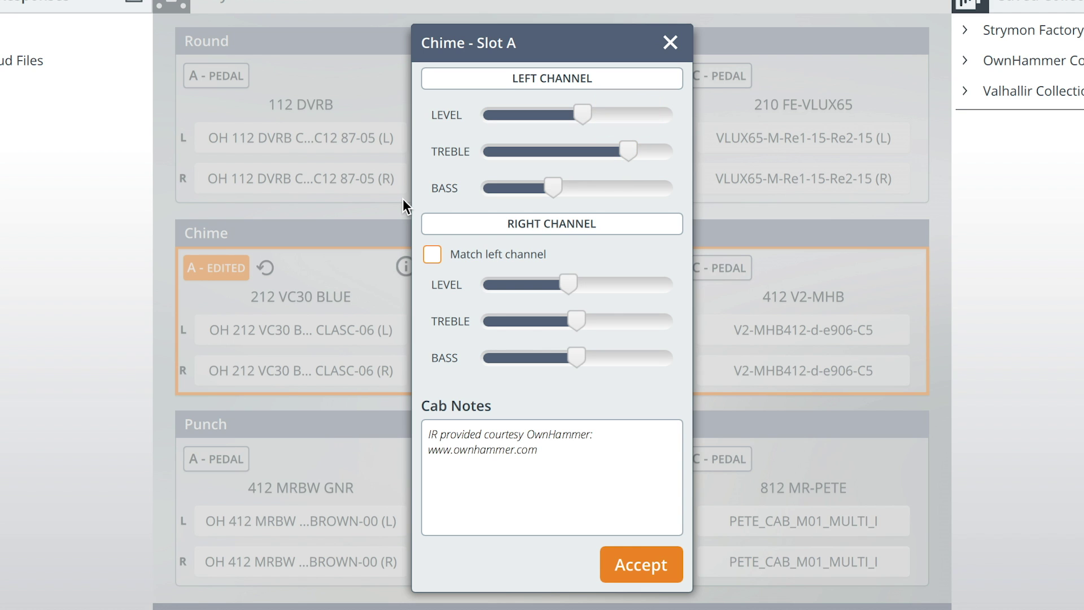
{"action": "left_click", "coordinate": [430, 256]}
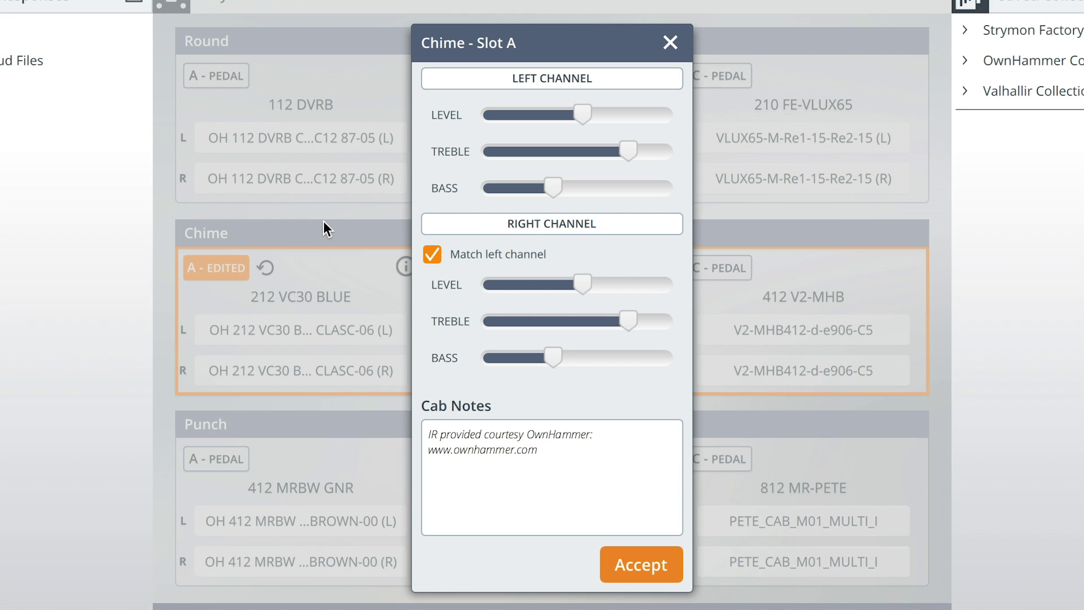
- Add the cab note "Treble Boost" to Chime slot A and accept the slot's settings
{"action": "left_click", "coordinate": [431, 482]}
{"action": "type", "text": "Treble Boost"}
{"action": "left_click", "coordinate": [646, 566]}
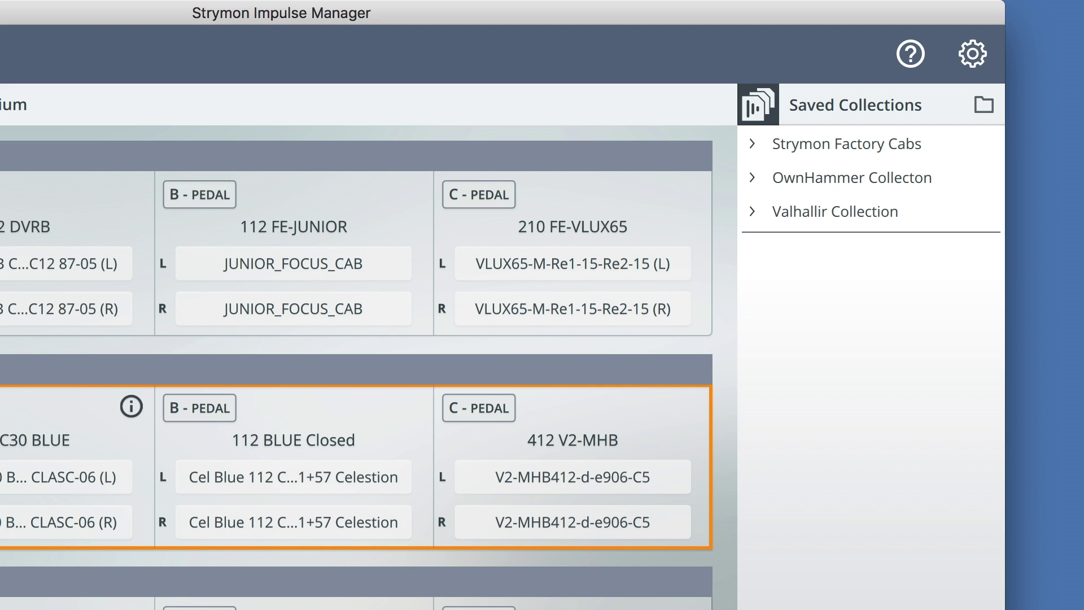
- Browse the saved factory and OwnHammer collections and load the OwnHammer cab 212 VC30 CLASC into Round slot C
{"action": "left_click", "coordinate": [753, 146]}
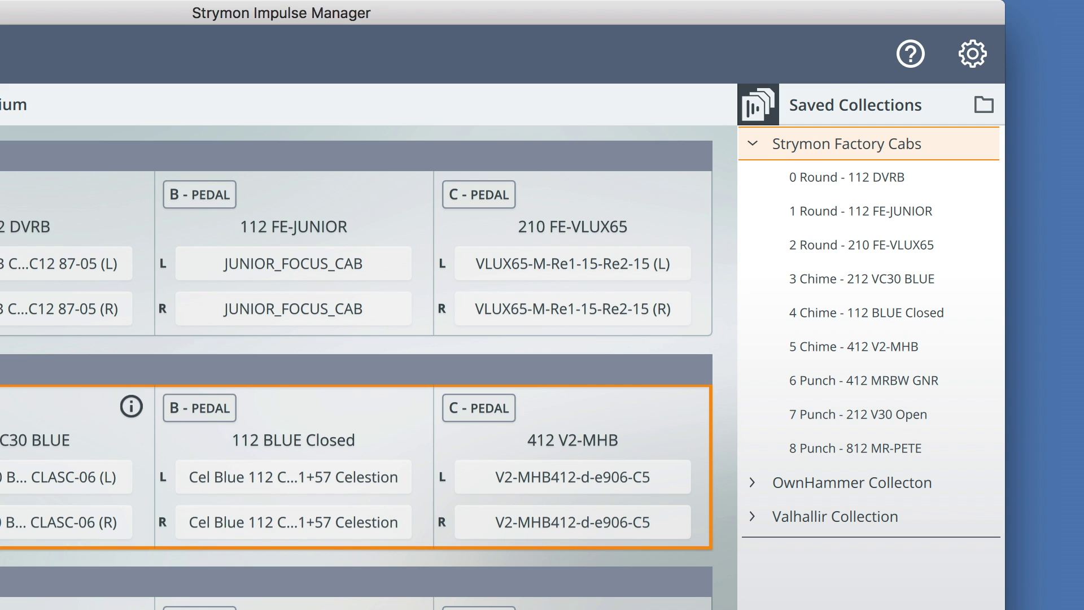
{"action": "left_click", "coordinate": [753, 148]}
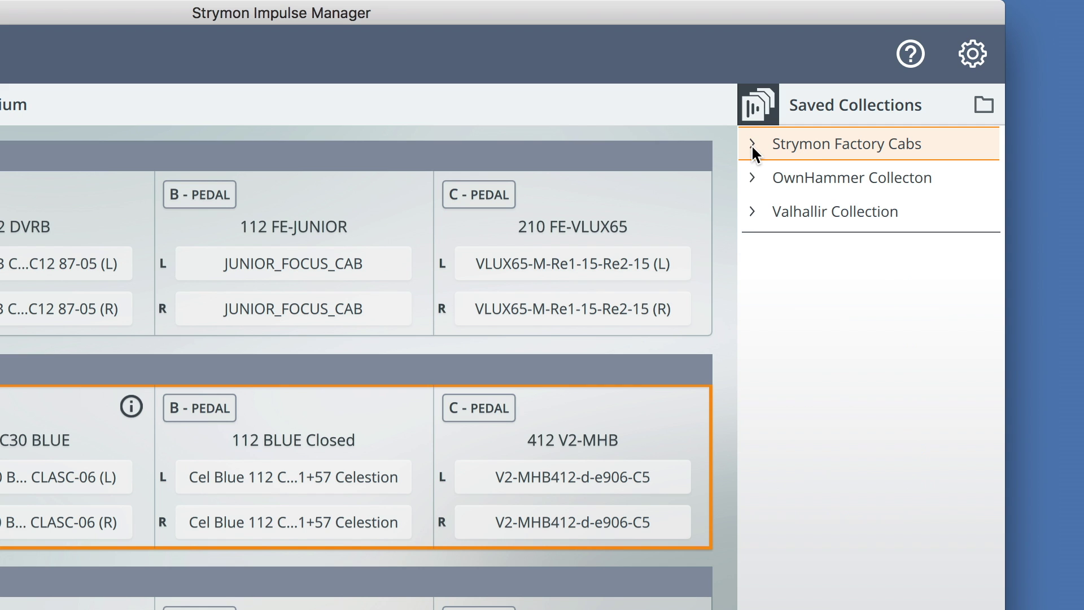
{"action": "left_click", "coordinate": [752, 177]}
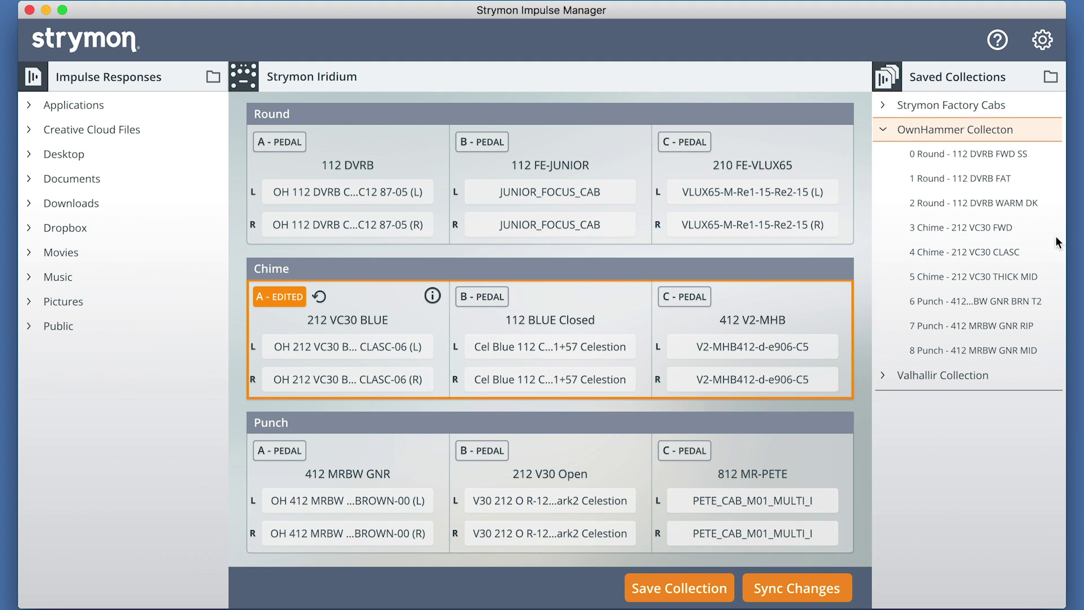
{"action": "left_click_drag", "start_coordinate": [938, 274], "coordinate": [752, 186]}
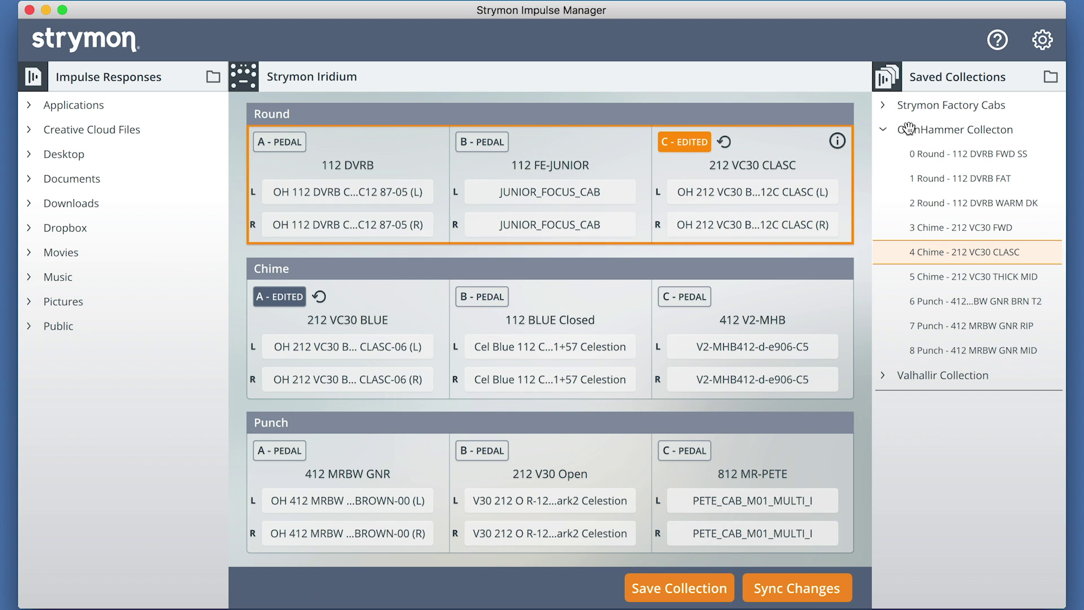
- Load the entire Valhallir Collection into the pedal's nine cab slots
{"action": "left_click", "coordinate": [883, 135]}
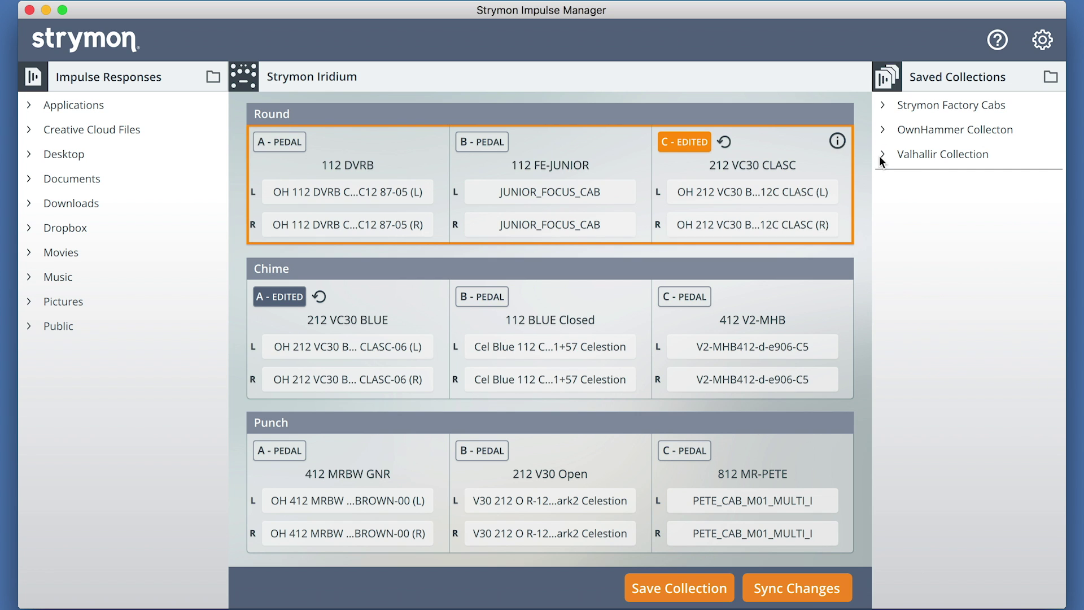
{"action": "left_click", "coordinate": [883, 157]}
{"action": "left_click_drag", "start_coordinate": [960, 154], "coordinate": [597, 287]}
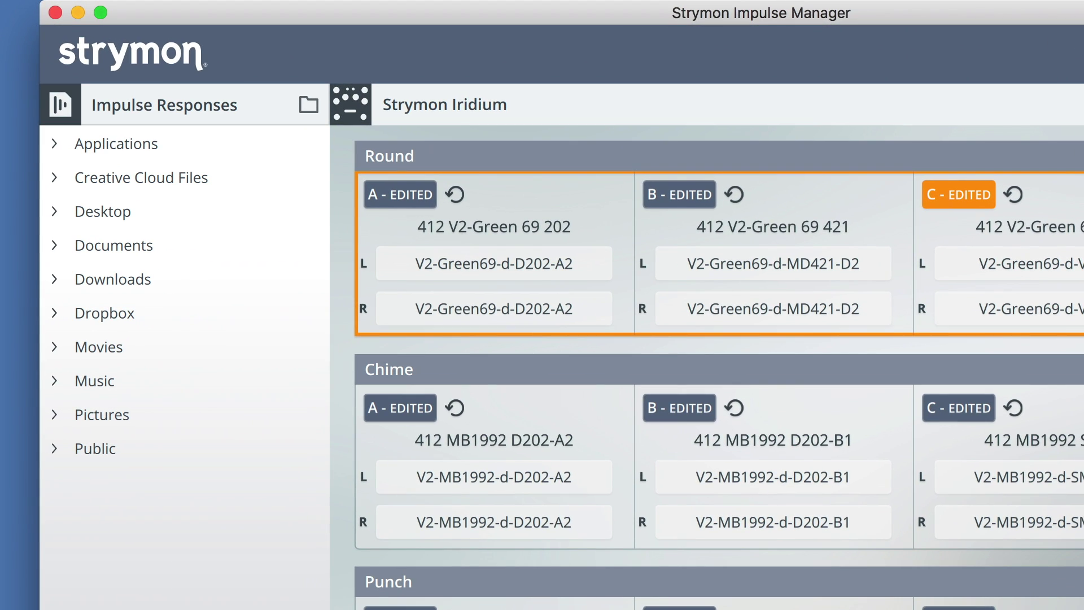
- Load the stereo V30 112 C Hi-…reo Celestion IR from Desktop's Vintage_30_Closed_1x12, 96.0 kHz, 500 ms folder into Chime slot A
{"action": "left_click", "coordinate": [56, 211]}
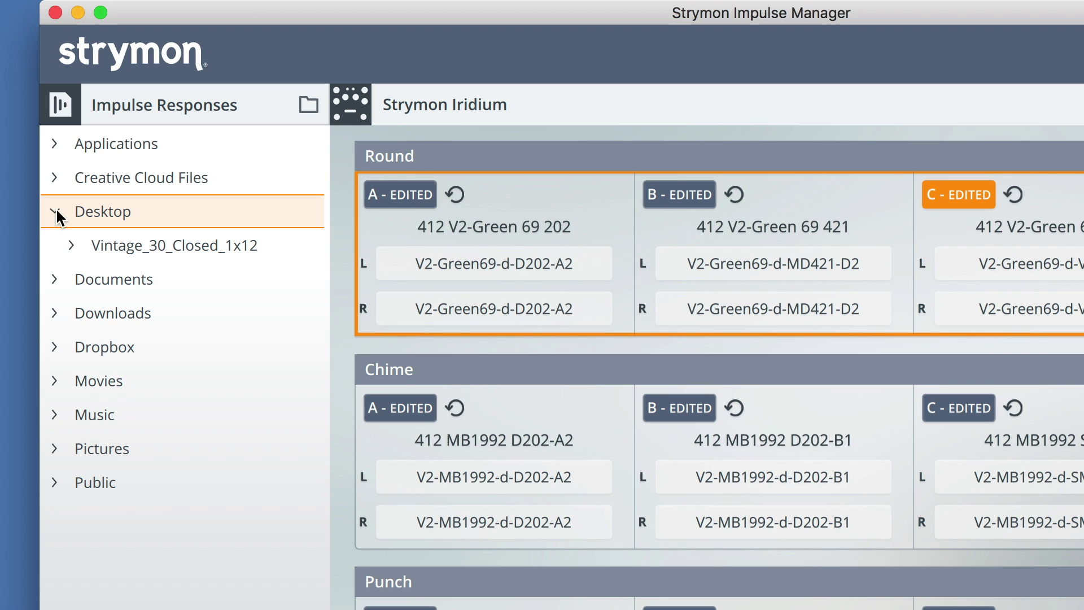
{"action": "left_click", "coordinate": [71, 245]}
{"action": "left_click", "coordinate": [88, 383]}
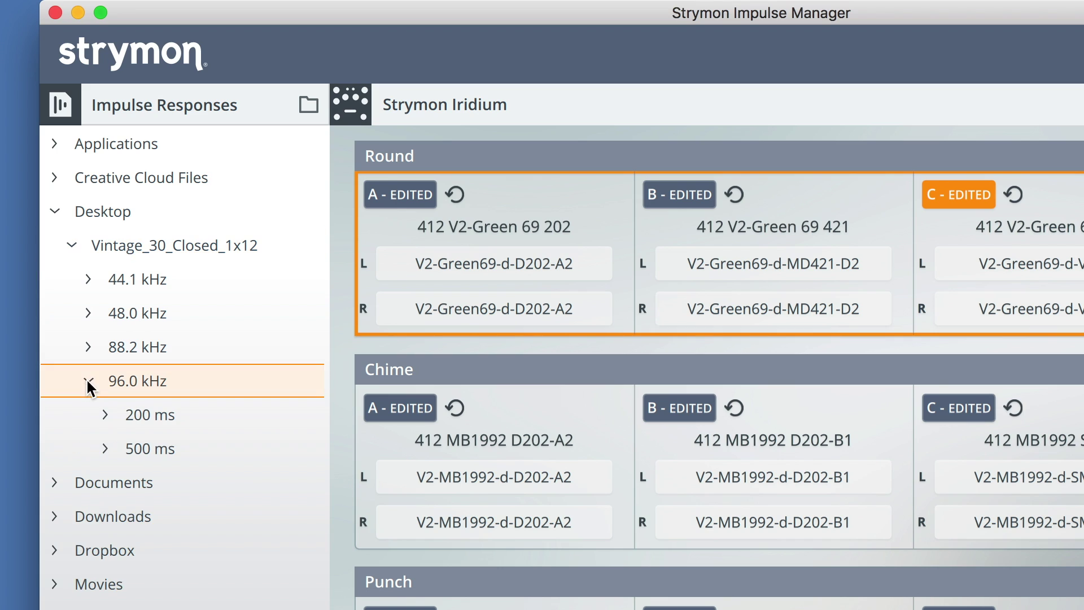
{"action": "left_click", "coordinate": [105, 449]}
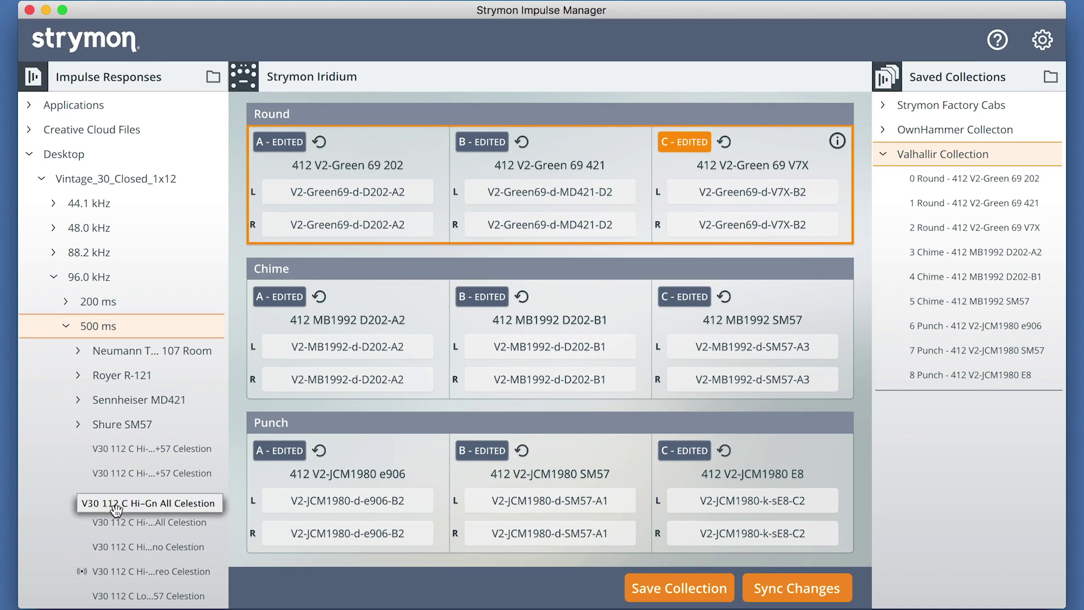
{"action": "left_click_drag", "start_coordinate": [161, 609], "coordinate": [293, 356]}
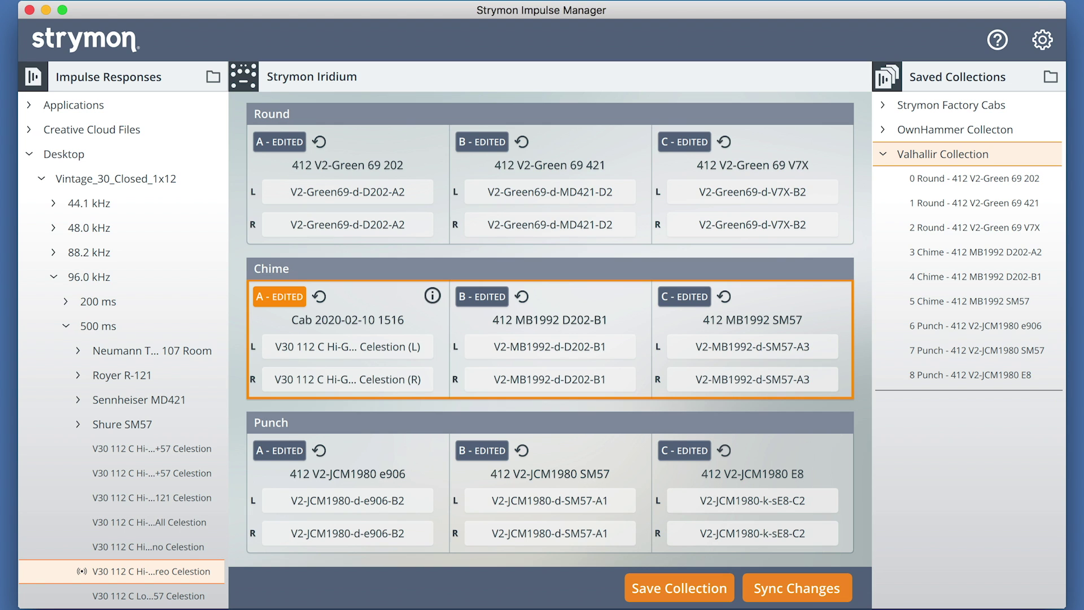
- Load the first V30 112 C Hi-…+57 Celestion IR into both channels of Chime slot B and sync the changes to the pedal
{"action": "left_click_drag", "start_coordinate": [101, 448], "coordinate": [569, 359]}
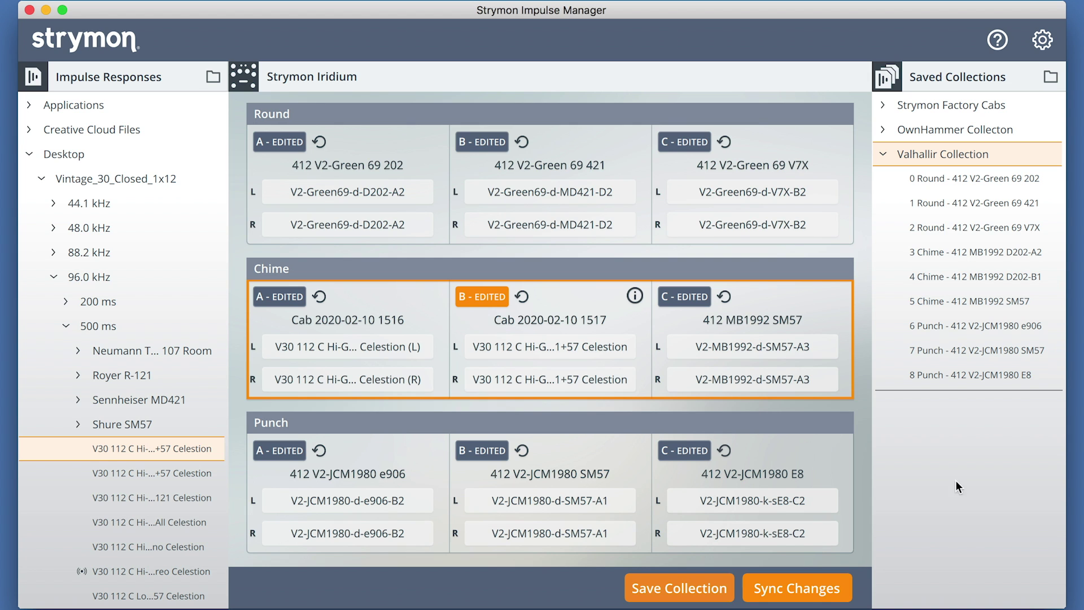
{"action": "left_click", "coordinate": [821, 588]}
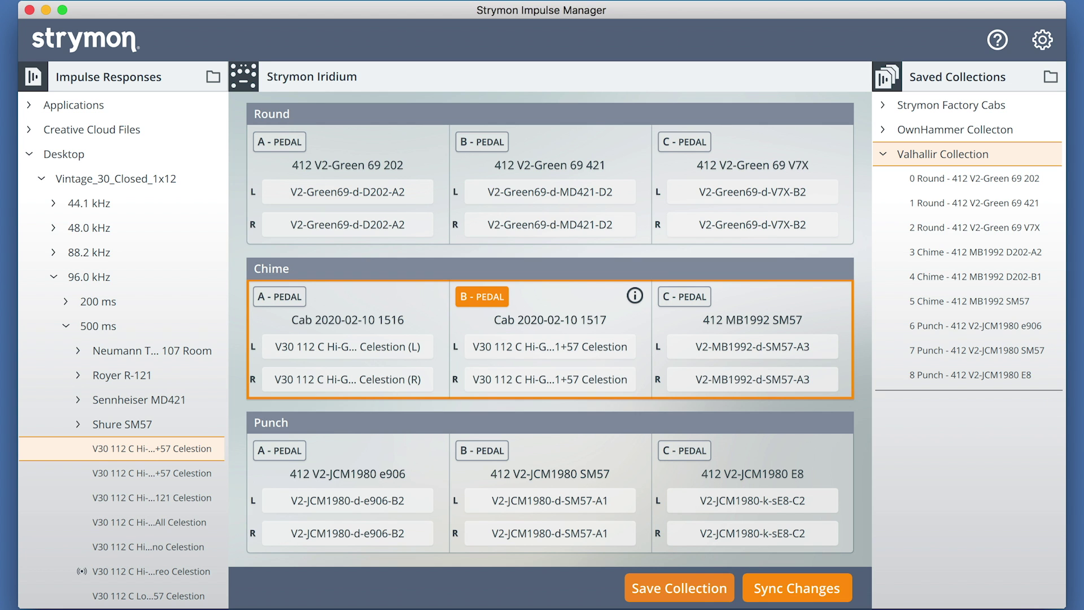
- Save the current cab setup as a new collection named "Custom 01" and show its contents
{"action": "left_click", "coordinate": [702, 600]}
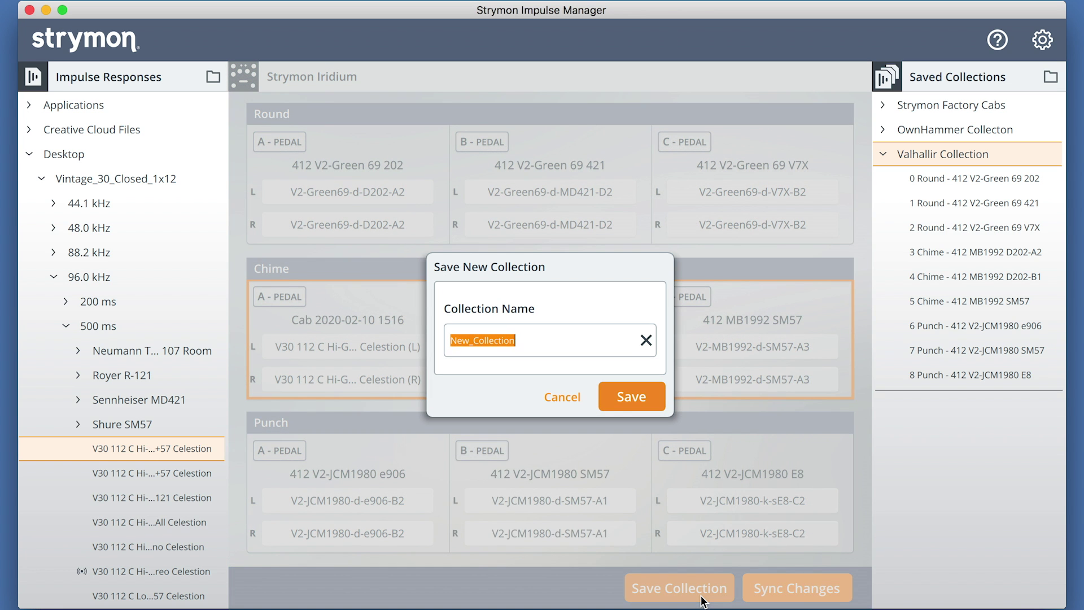
{"action": "type", "text": "Custom 01"}
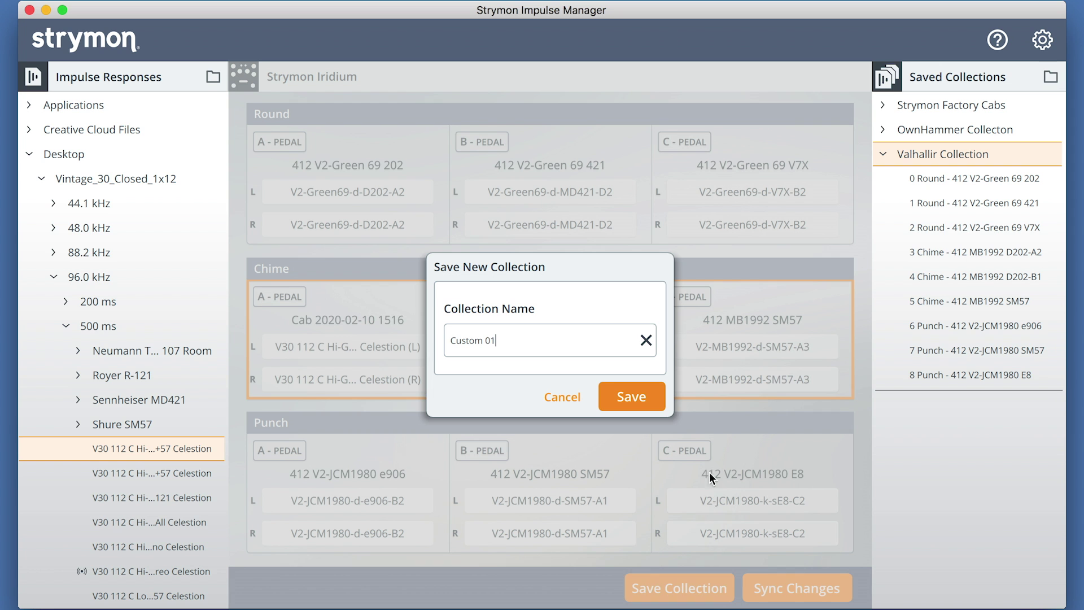
{"action": "left_click", "coordinate": [655, 399]}
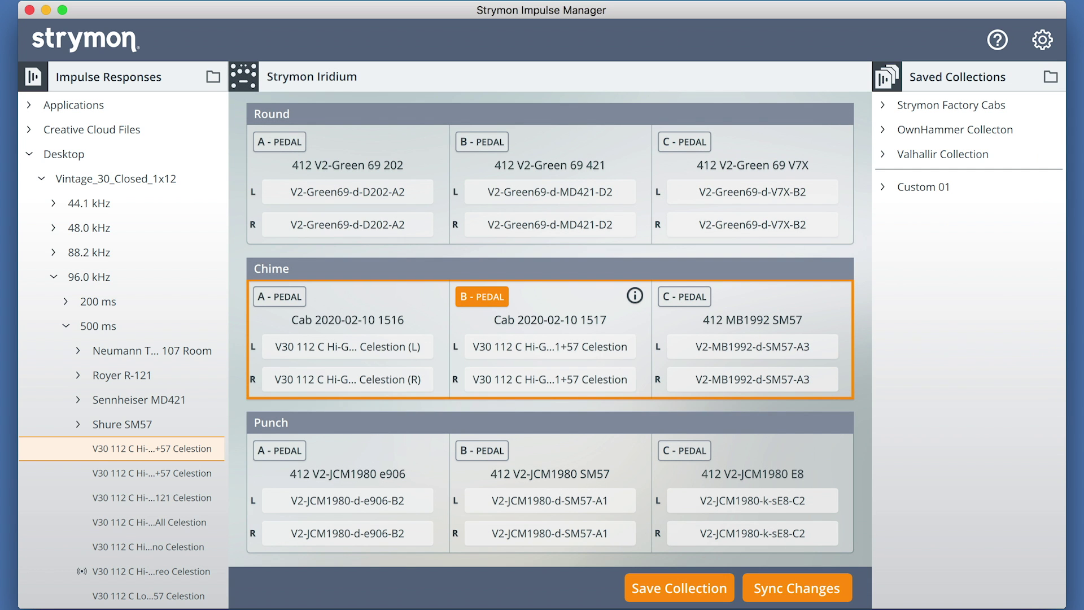
{"action": "left_click", "coordinate": [964, 190]}
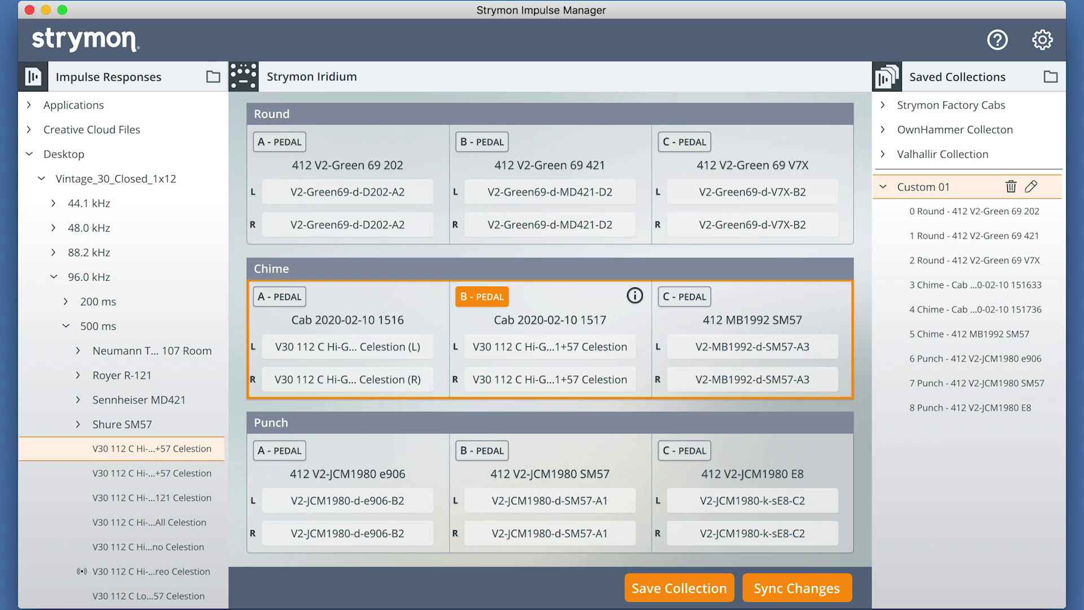
- Check the pedal's connection status and firmware version in the pedal settings
{"action": "left_click", "coordinate": [1042, 40]}
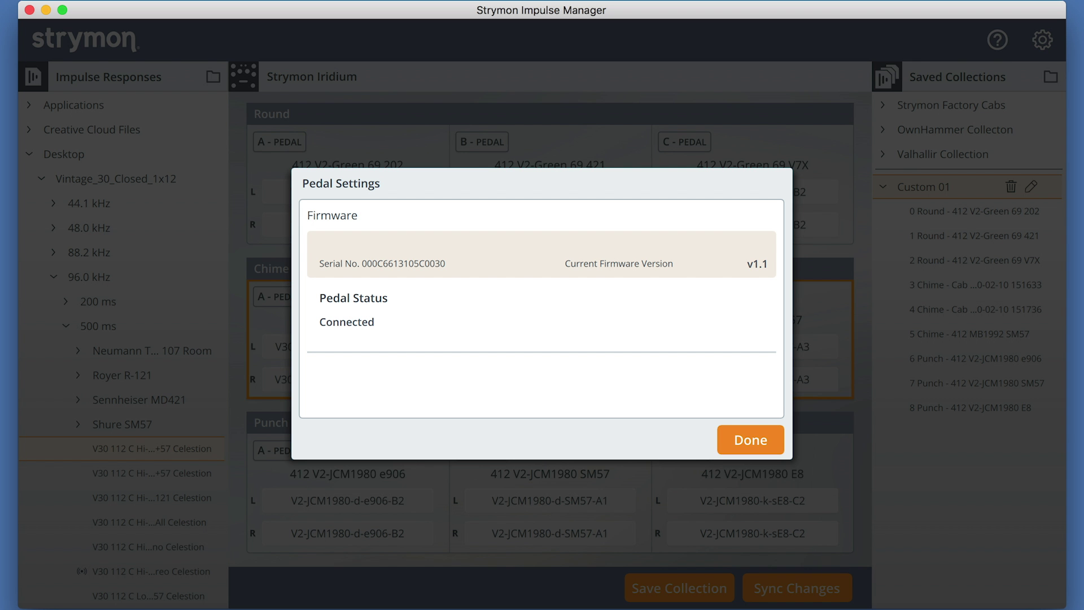
{"action": "left_click", "coordinate": [759, 451]}
- Page through the built-in tutorial overlays and display the application's further help options
{"action": "left_click", "coordinate": [997, 39]}
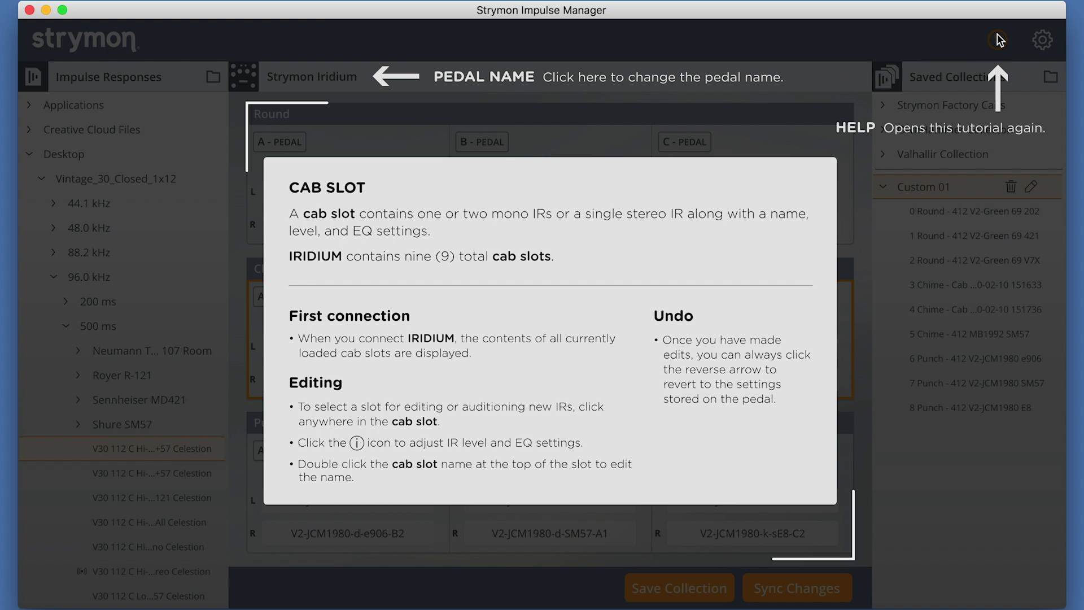
{"action": "left_click", "coordinate": [997, 44]}
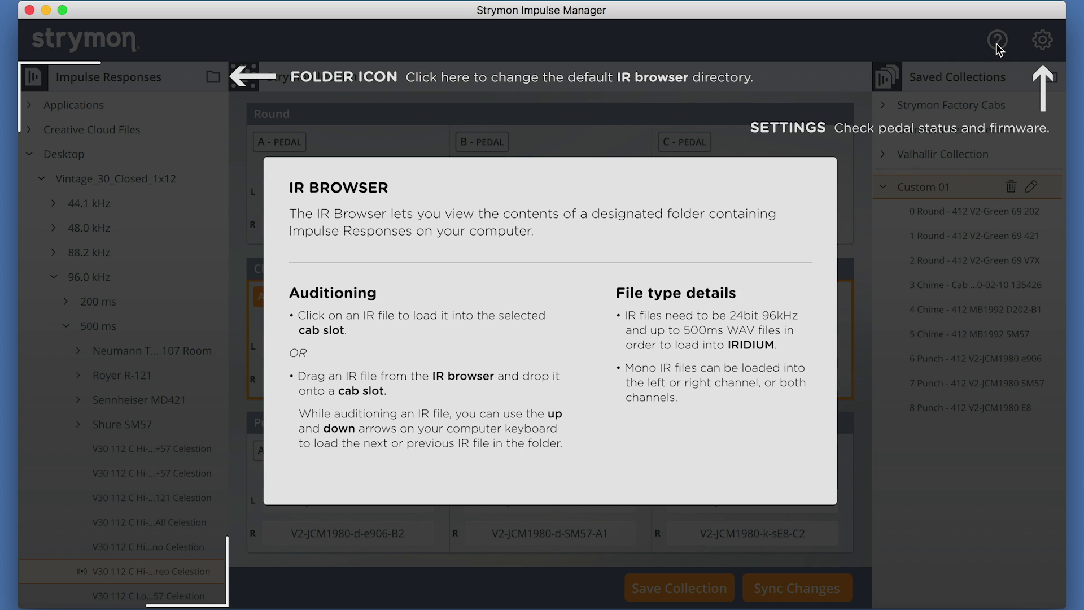
{"action": "left_click", "coordinate": [996, 43]}
{"action": "left_click", "coordinate": [996, 43]}
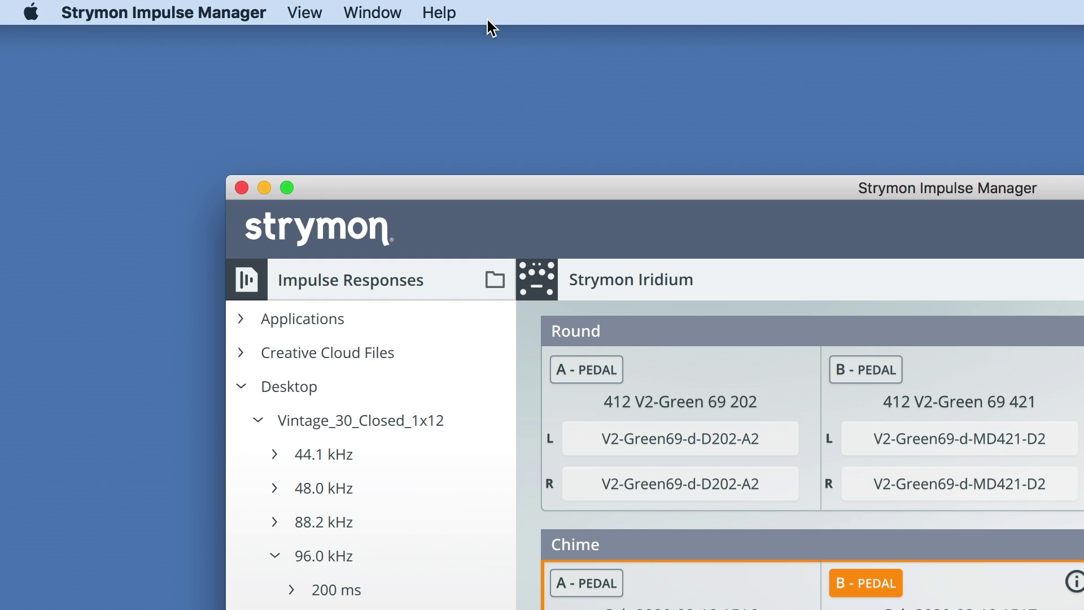
{"action": "left_click", "coordinate": [444, 12]}
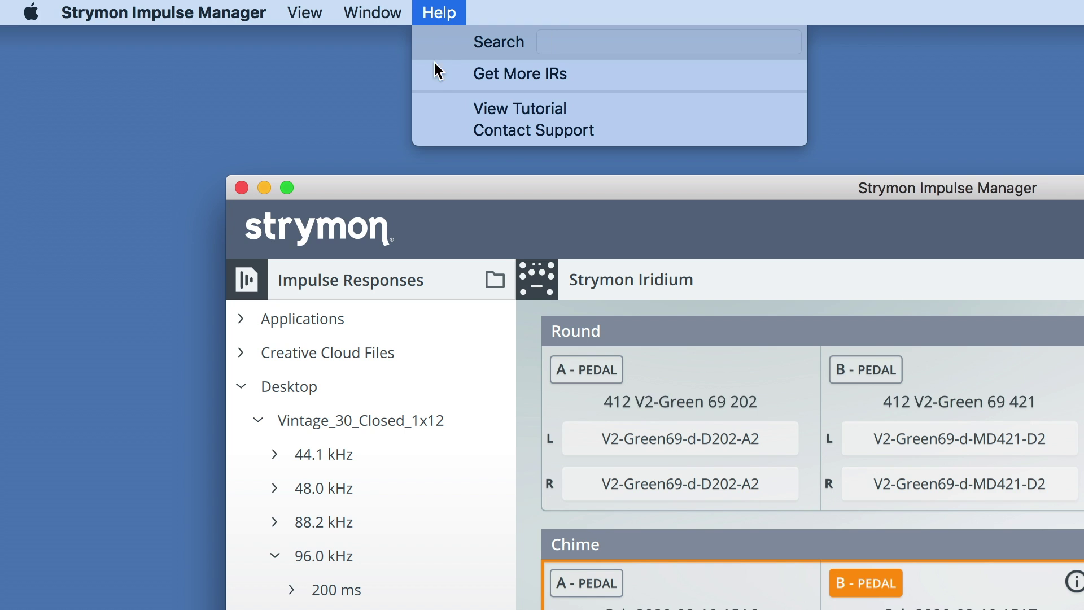